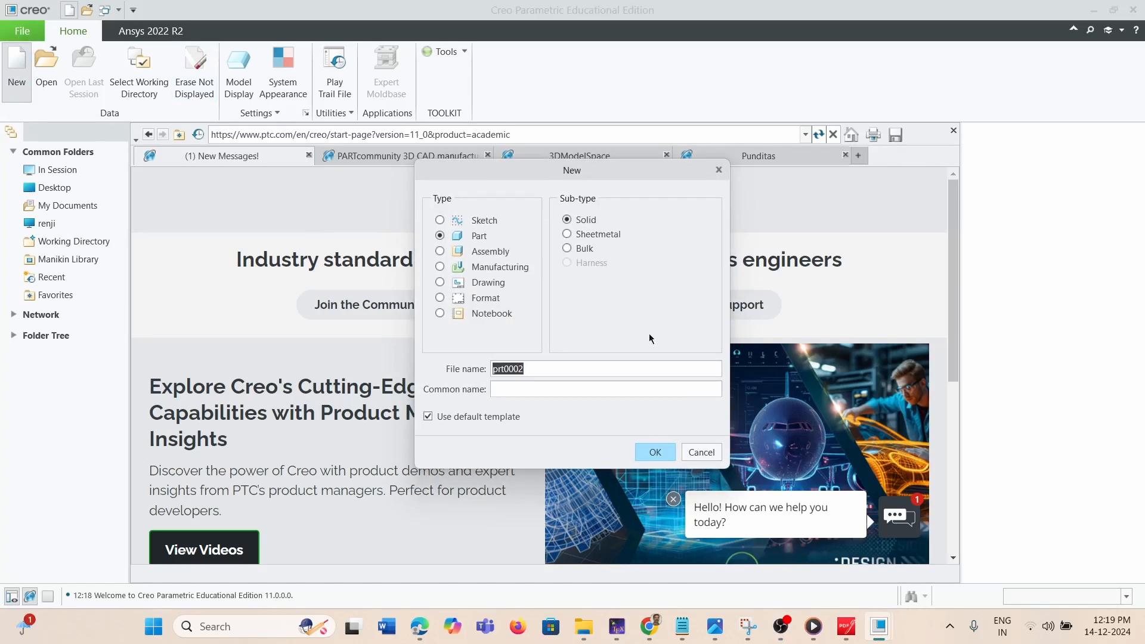
Create a solid part file named Extrude without the default template, based on the mmns_part_solid_abs template.
click(429, 417)
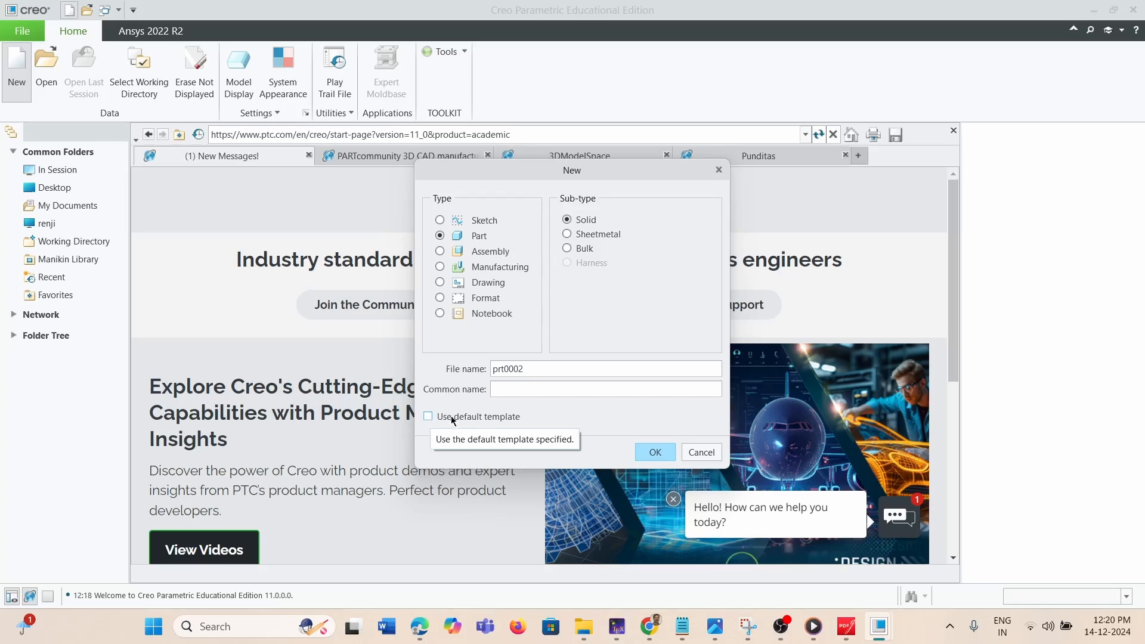
drag(543, 369, 457, 379)
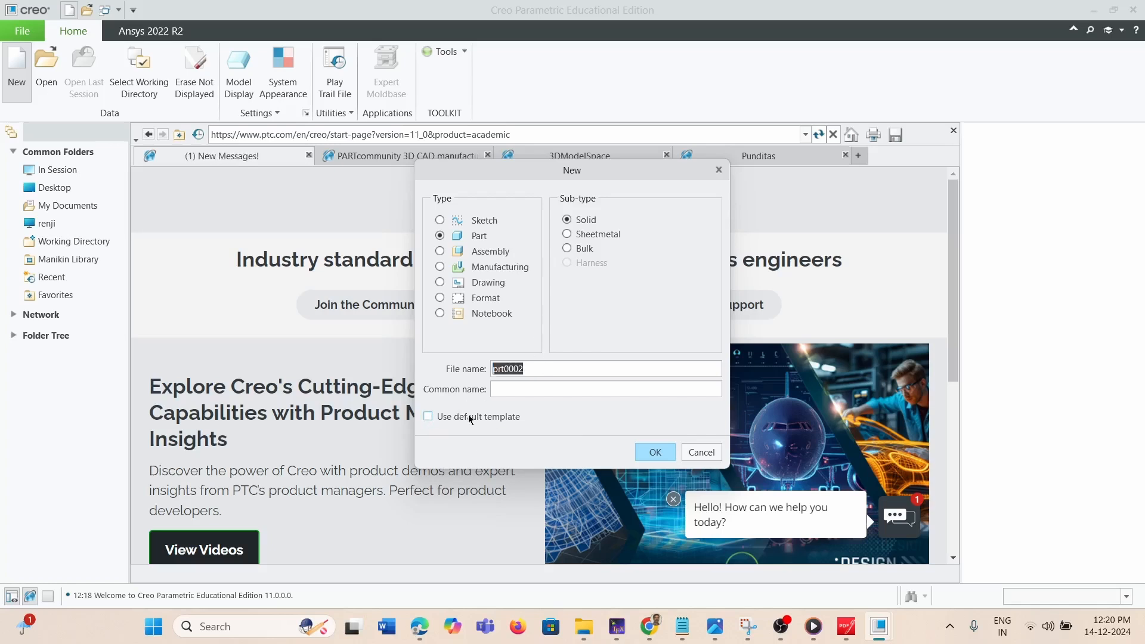
text(Extrude)
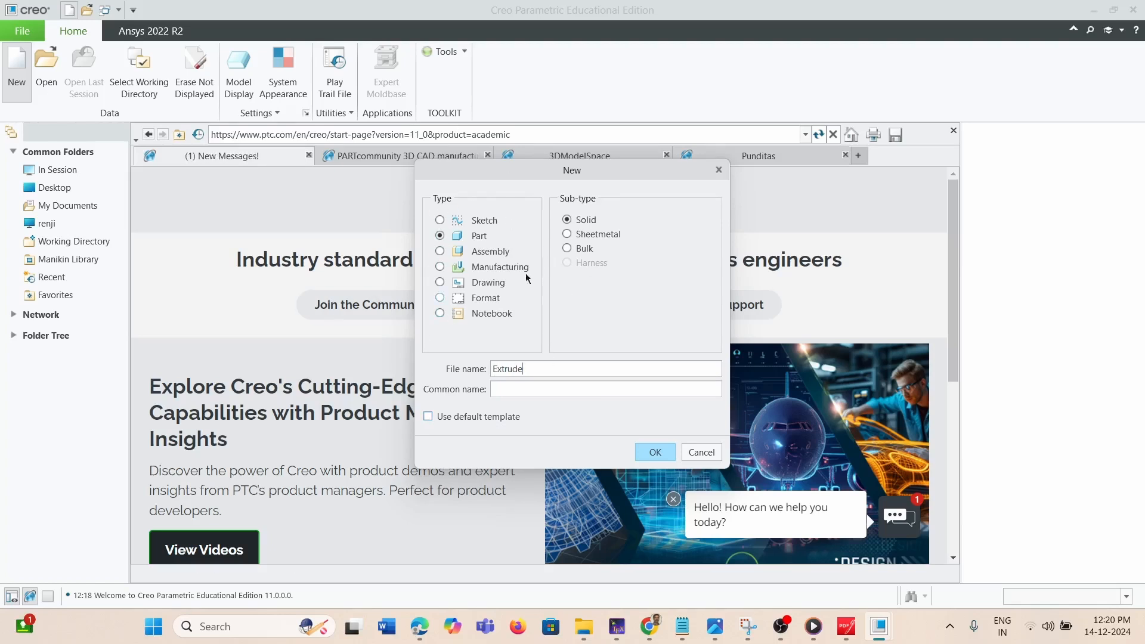
click(441, 251)
click(442, 266)
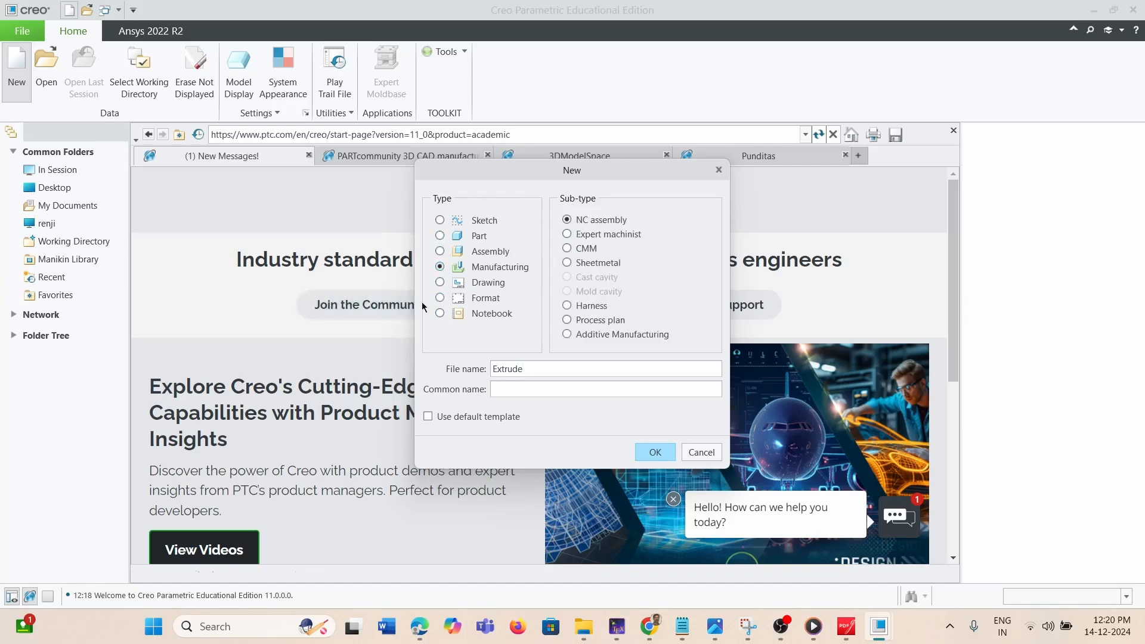
click(440, 237)
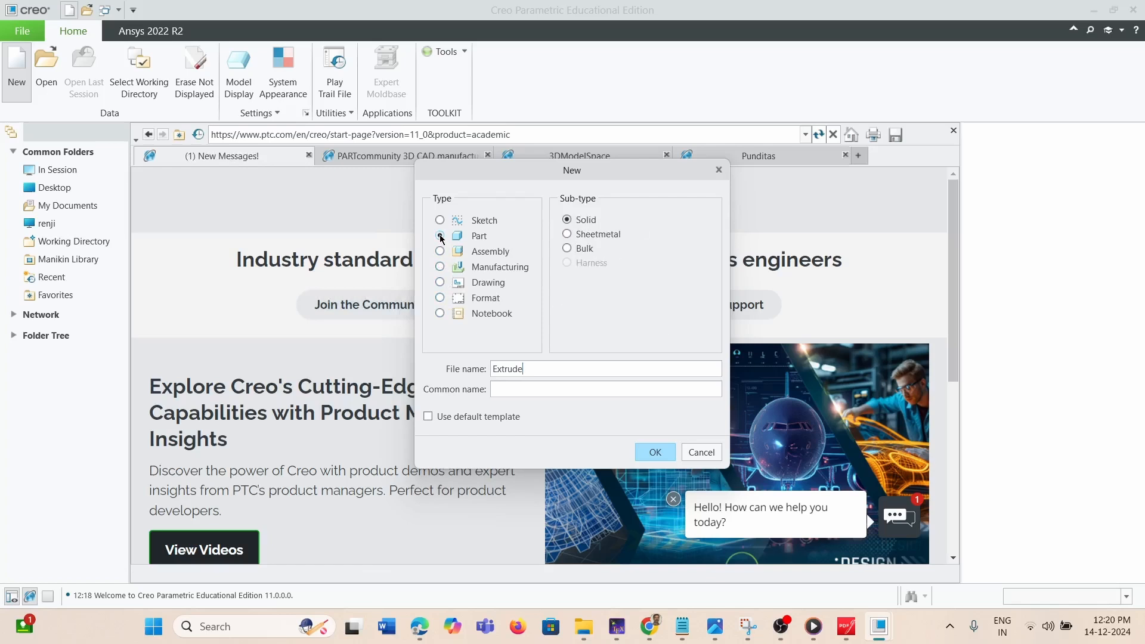
click(655, 453)
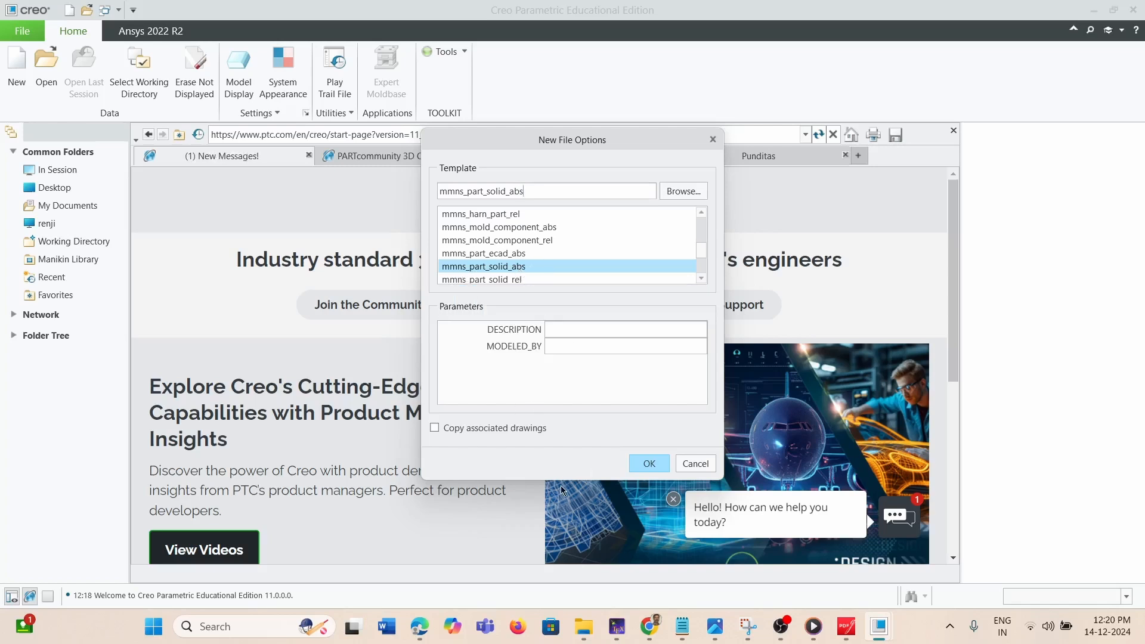
click(642, 466)
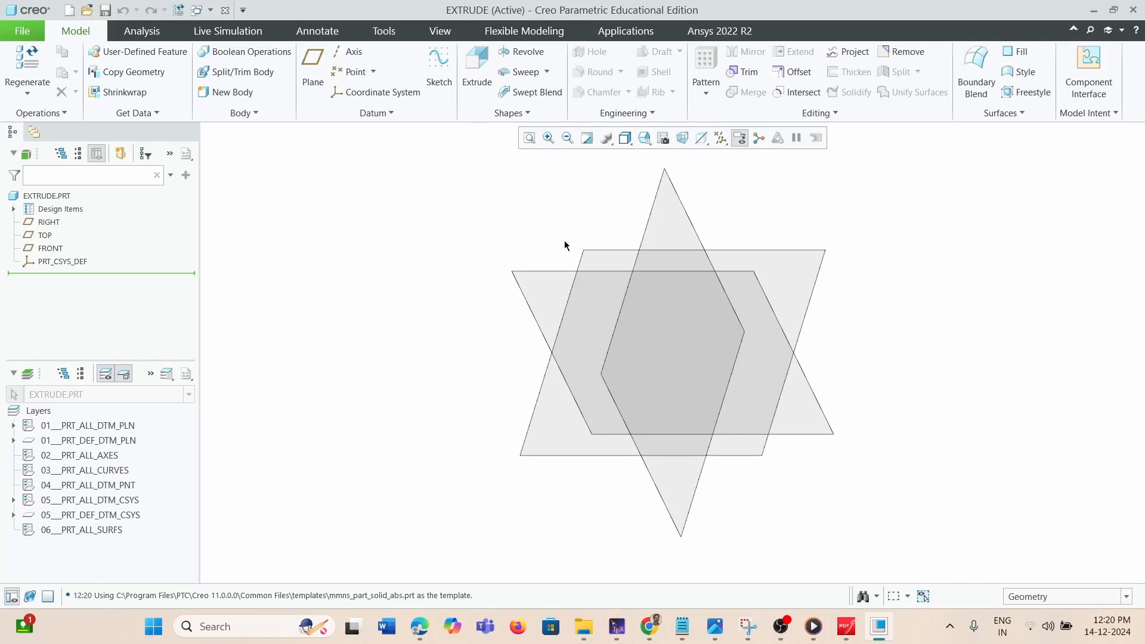
Start an Extrude on the FRONT plane and sketch a rectangle about 245 by 218 mm around the origin in the sketch view.
click(480, 80)
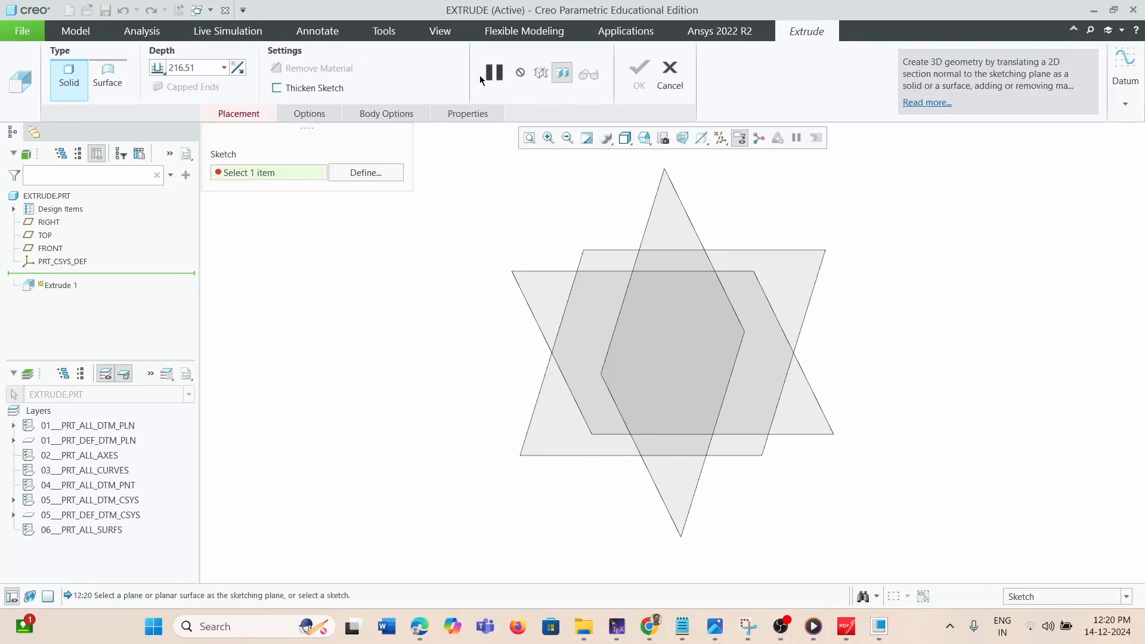
click(729, 274)
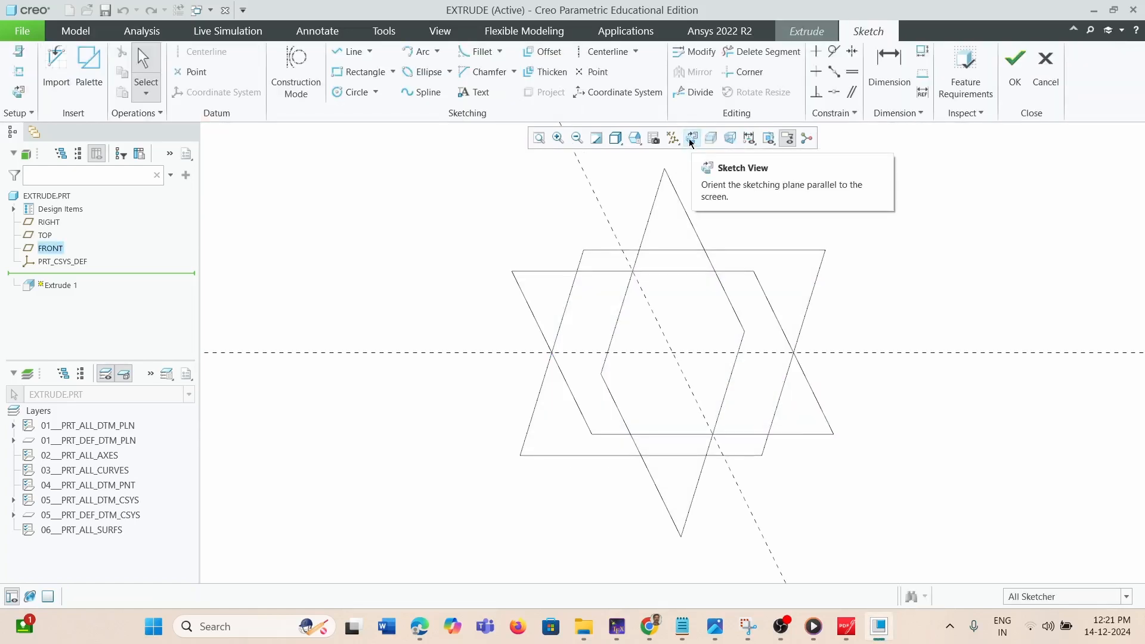
click(690, 139)
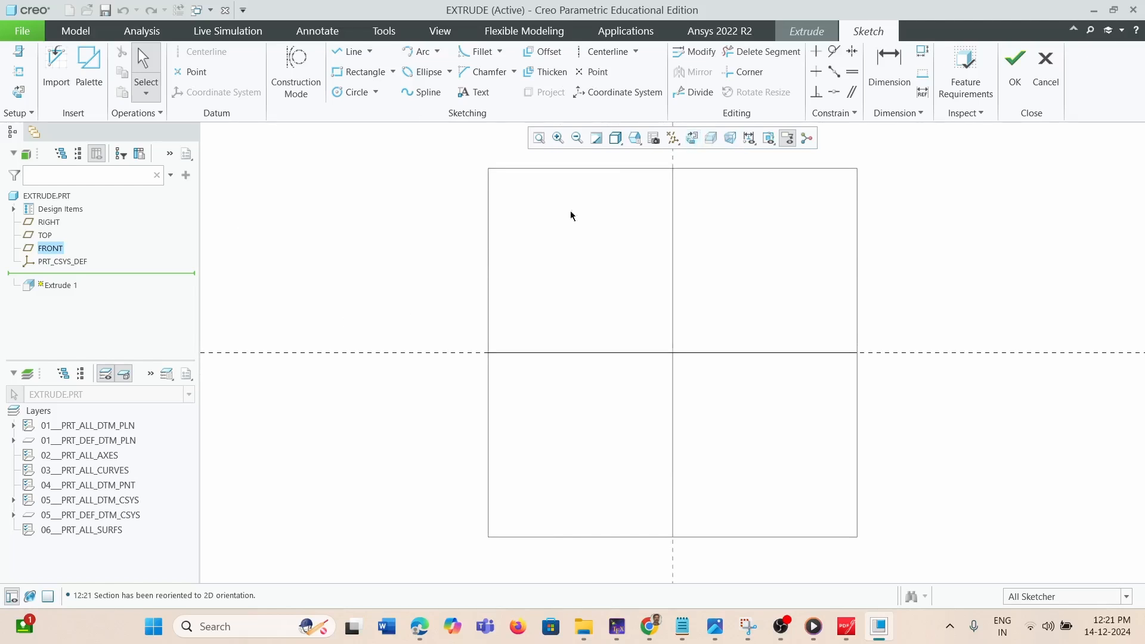
click(346, 75)
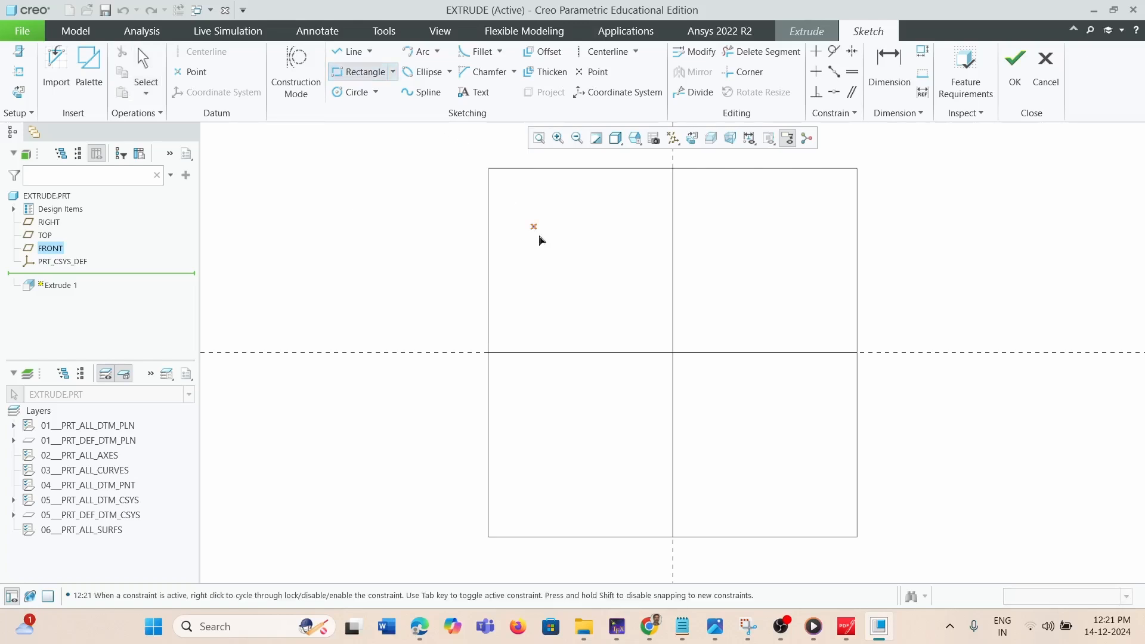
click(601, 293)
click(779, 451)
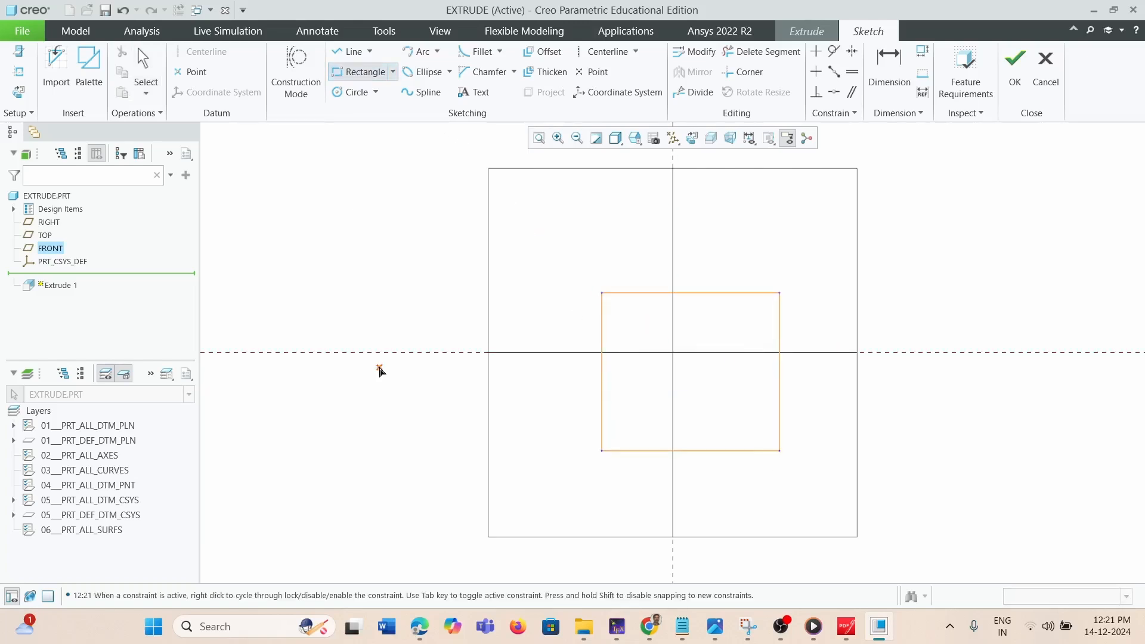
middle_click(513, 322)
Set the rectangle's width to 100 mm and its height to 50 mm, and finish the sketch.
click(673, 293)
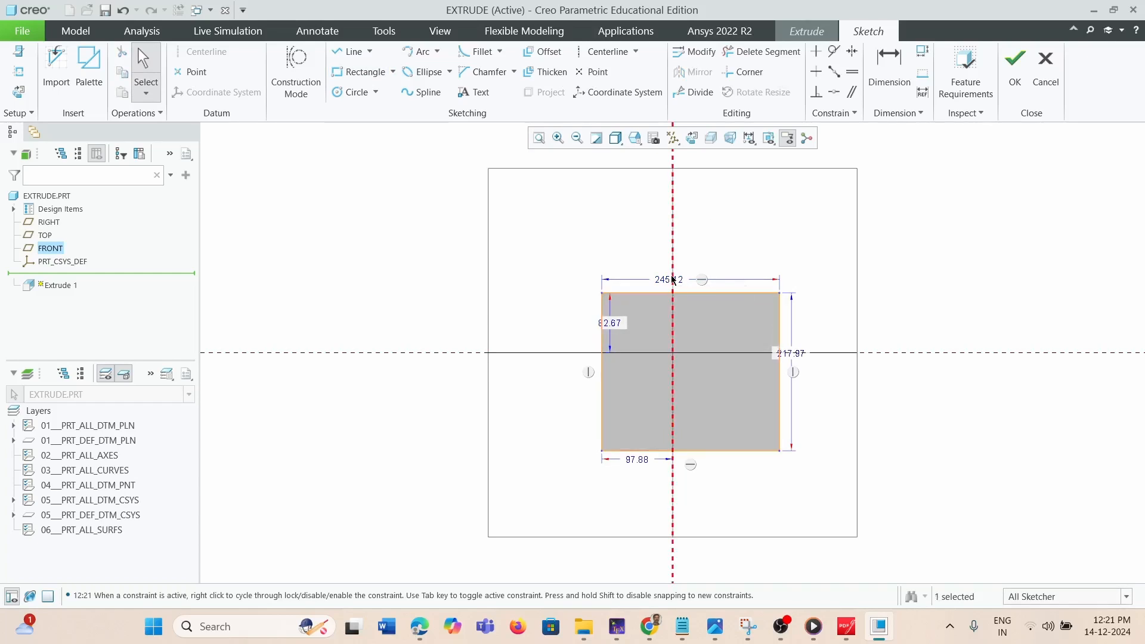
double_click(665, 279)
text(100)
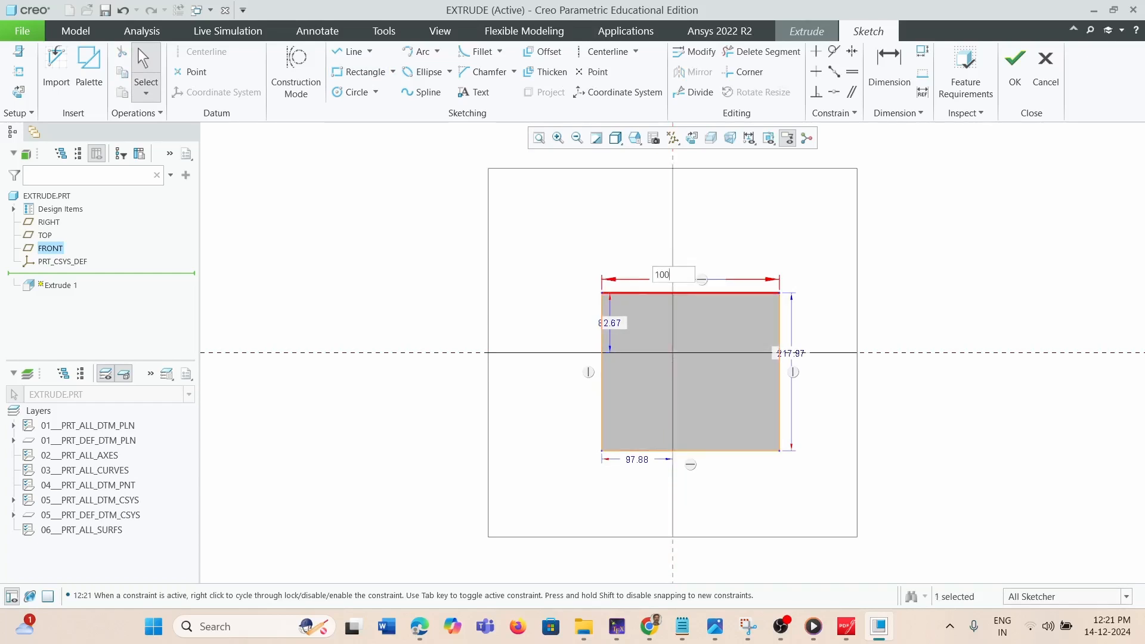
click(789, 352)
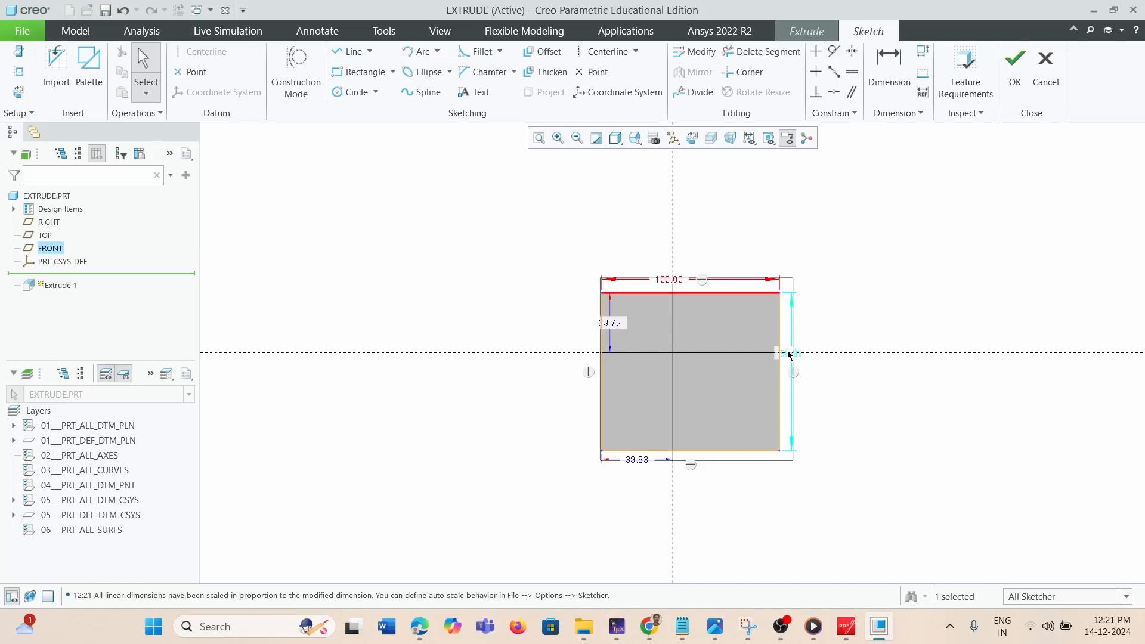
double_click(787, 350)
text(50)
key(Return)
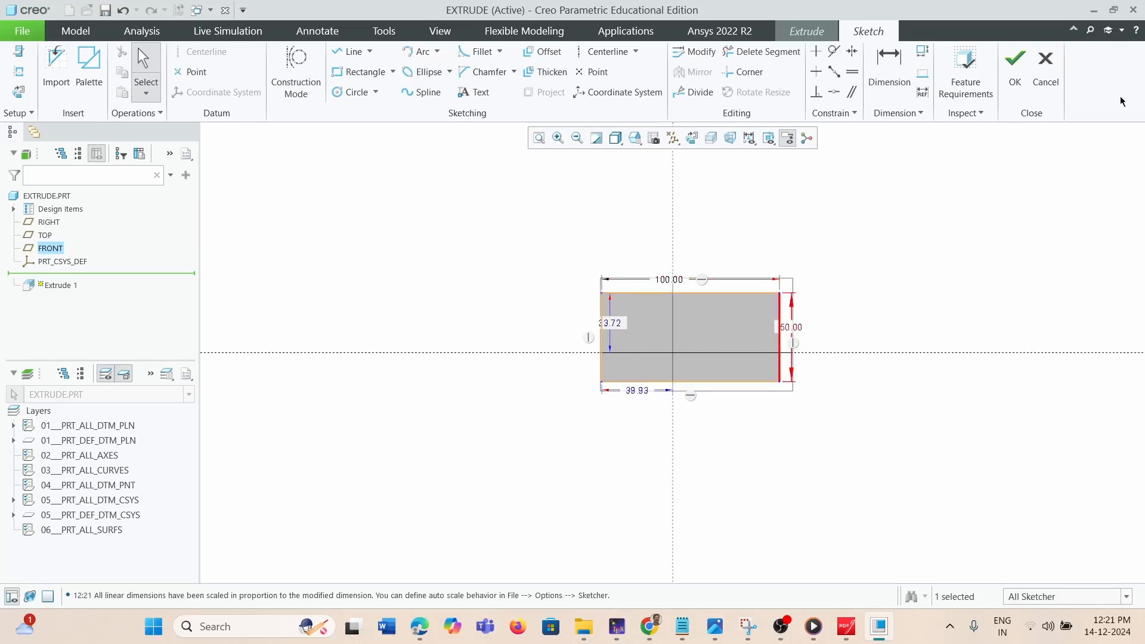
click(1015, 66)
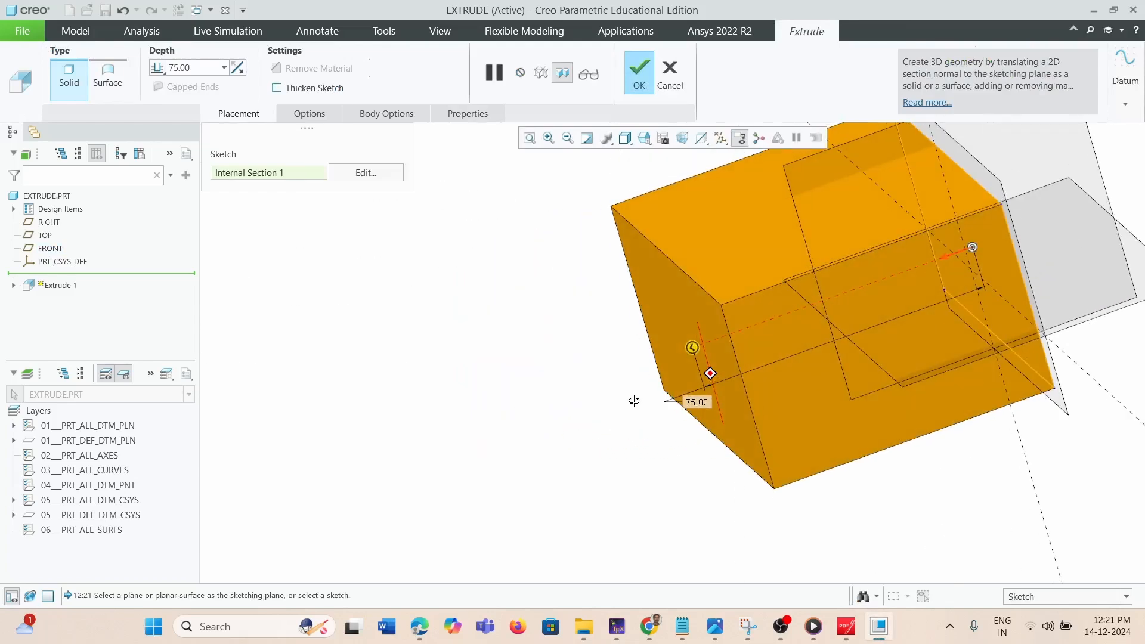
Set the extrusion depth to 50 mm and flip its direction to the other side of the sketch plane.
middle_drag(634, 401, 672, 383)
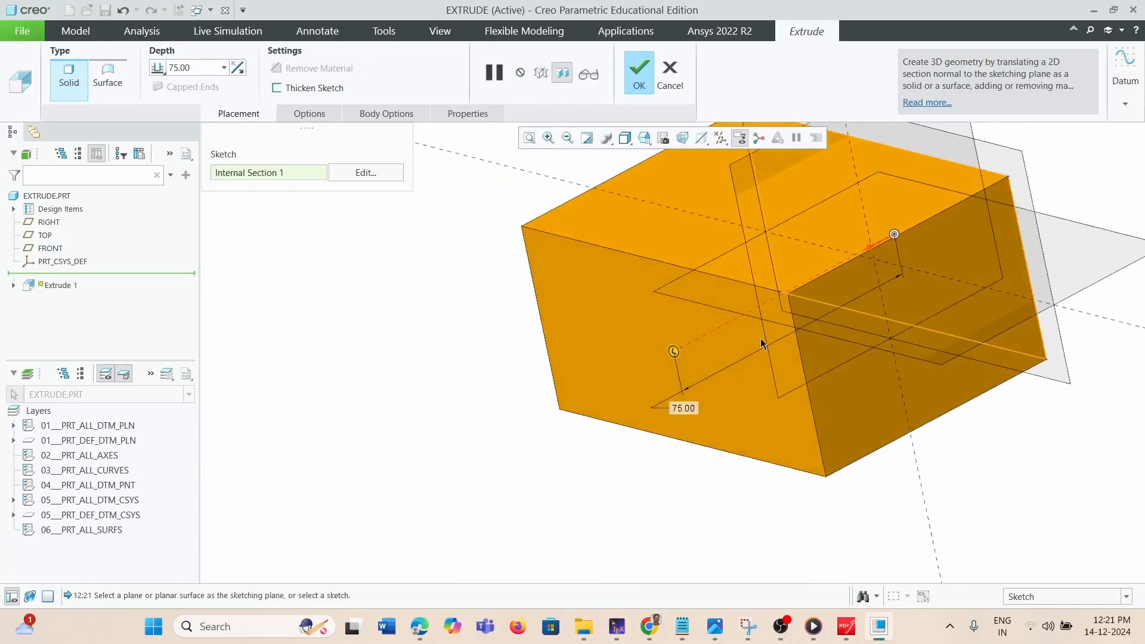
middle_drag(761, 343, 691, 391)
double_click(683, 406)
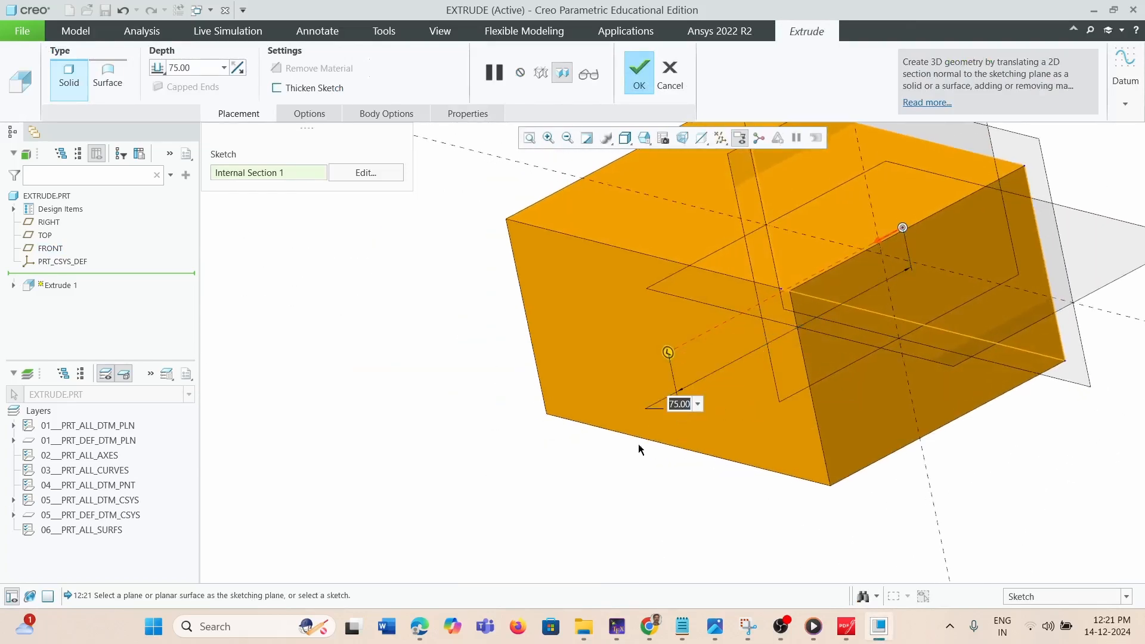
text(50)
key(Return)
scroll(589, 496, up, 2)
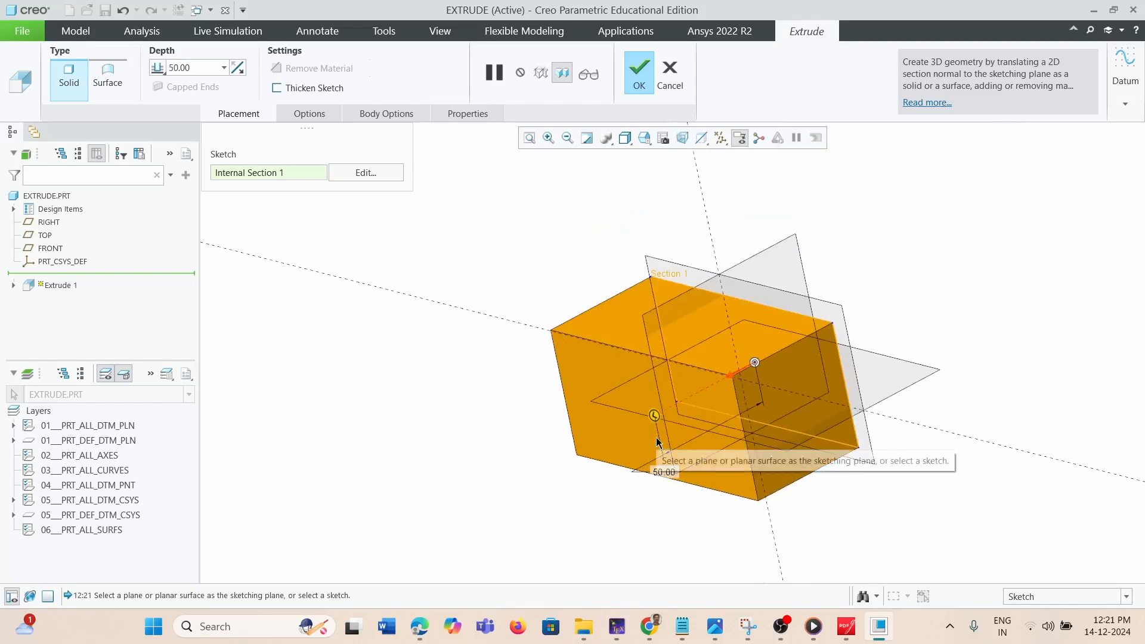
click(237, 68)
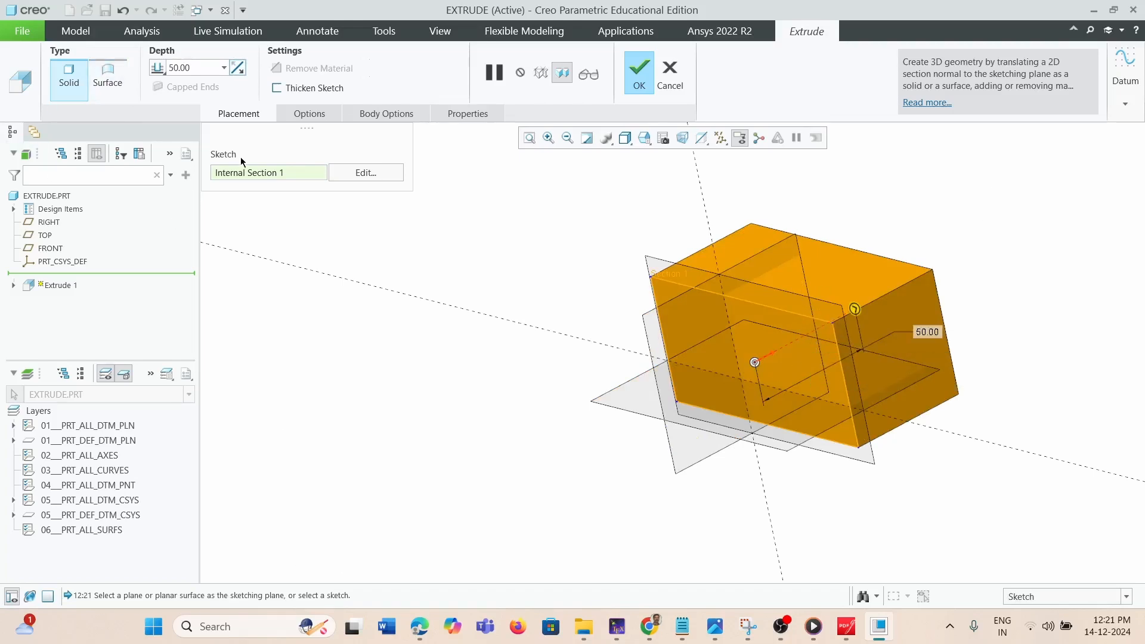
Try the extrusion as a surface, inspect its open ends, and return it to a solid.
click(108, 76)
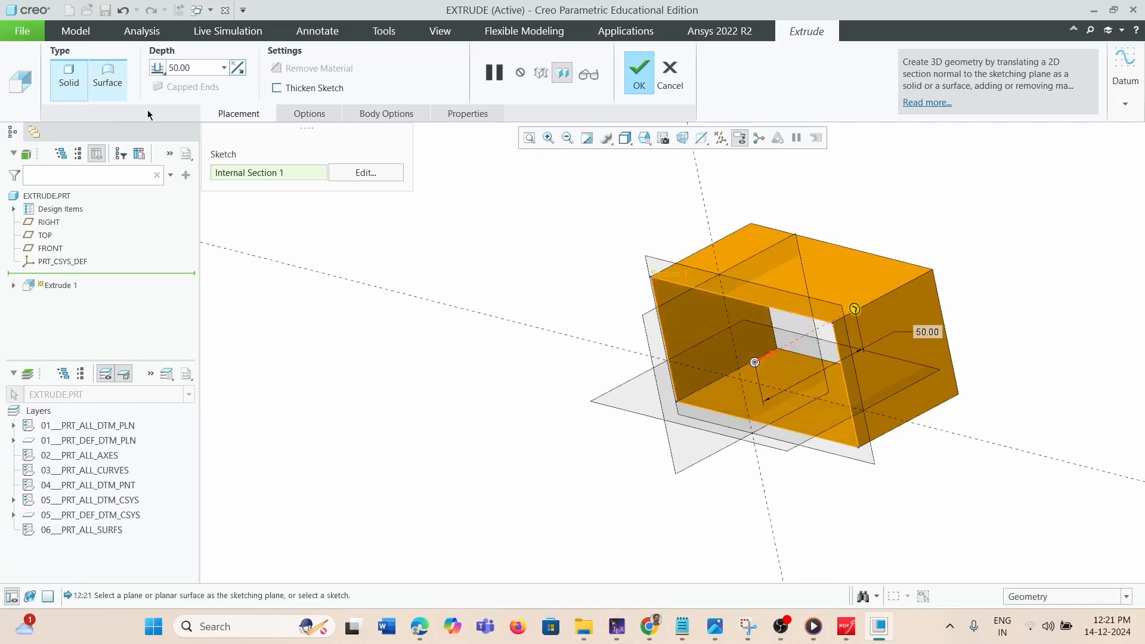
middle_drag(864, 378, 769, 391)
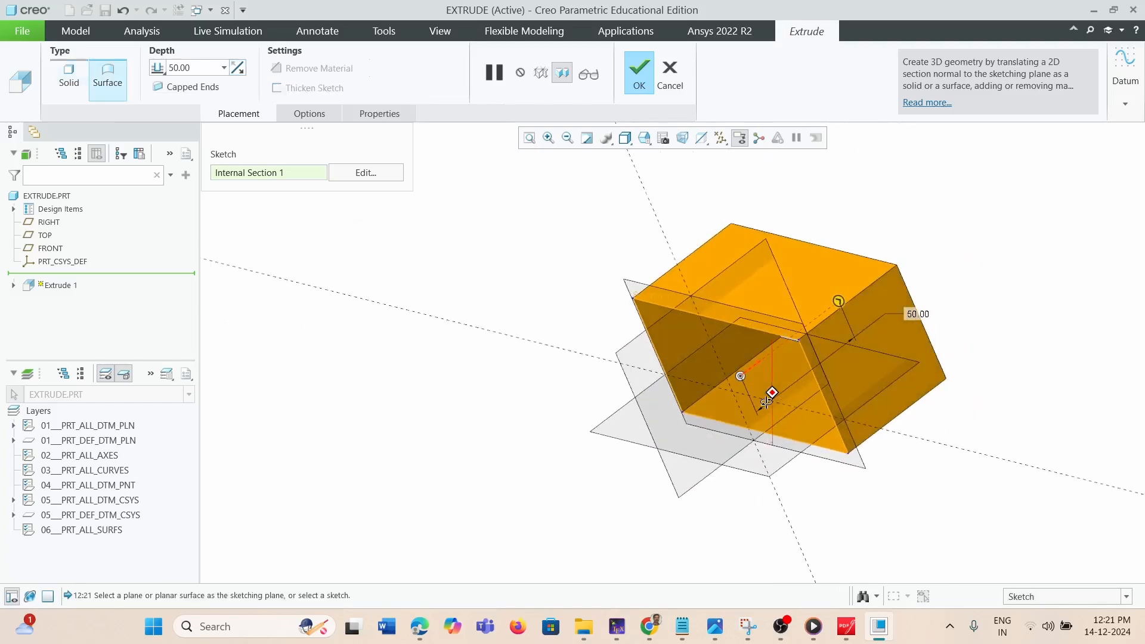
click(75, 88)
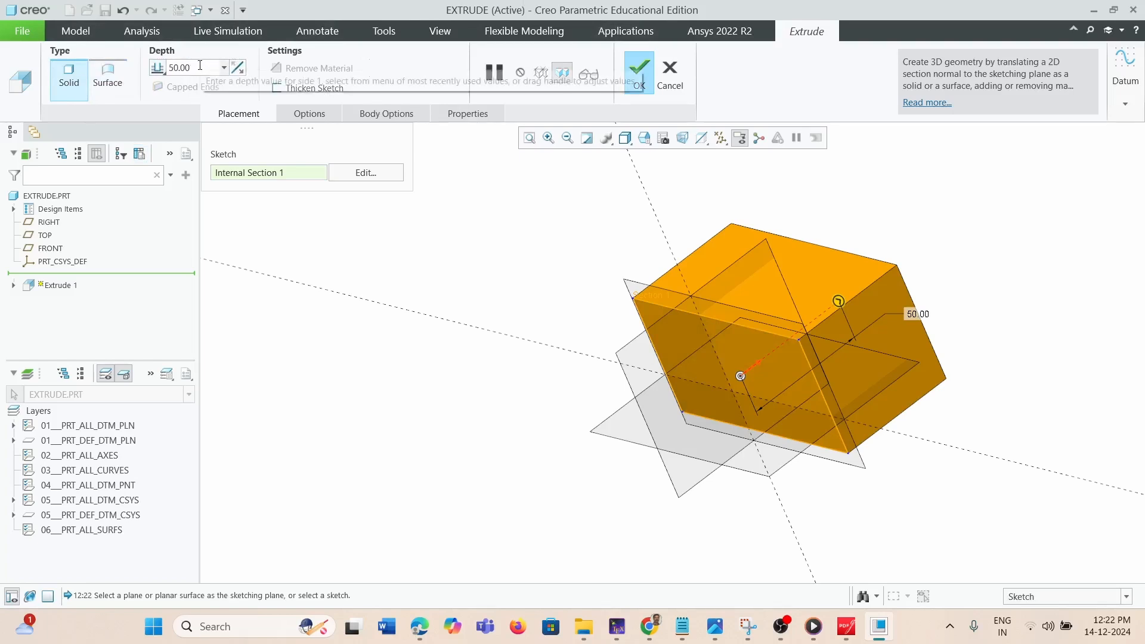
Try the Thicken Sketch option and the surface type on the extrusion, examining the section head-on and at an angle.
click(299, 95)
mouse_move(598, 248)
middle_down()
mouse_move(769, 268)
mouse_move(656, 281)
mouse_move(674, 277)
middle_up()
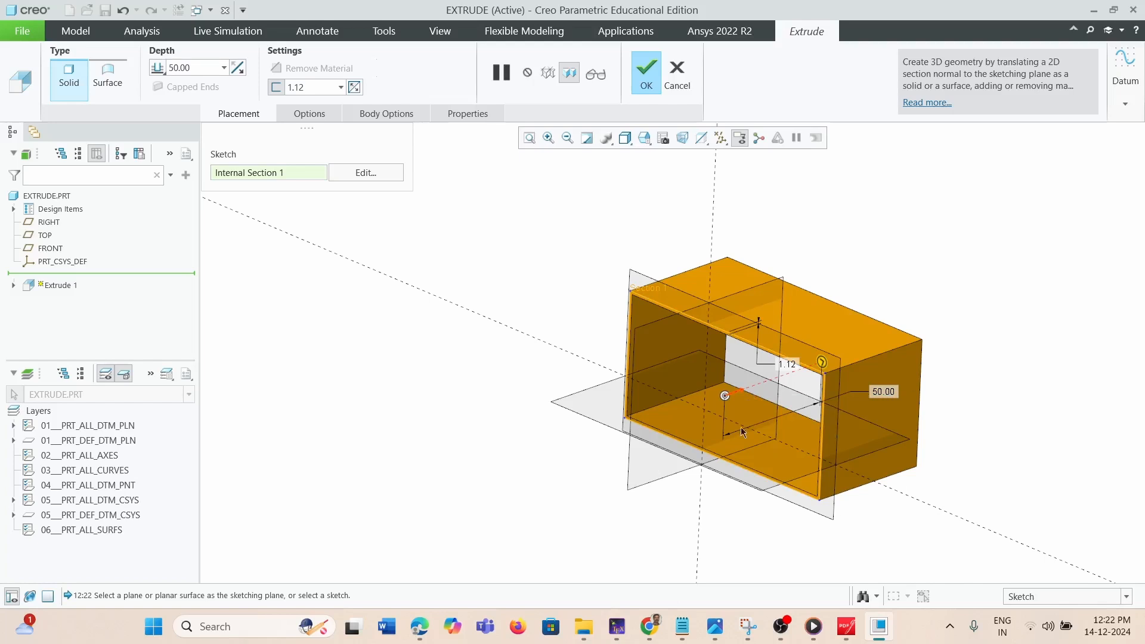
click(104, 71)
mouse_move(771, 394)
middle_down()
mouse_move(793, 365)
mouse_move(672, 323)
middle_up()
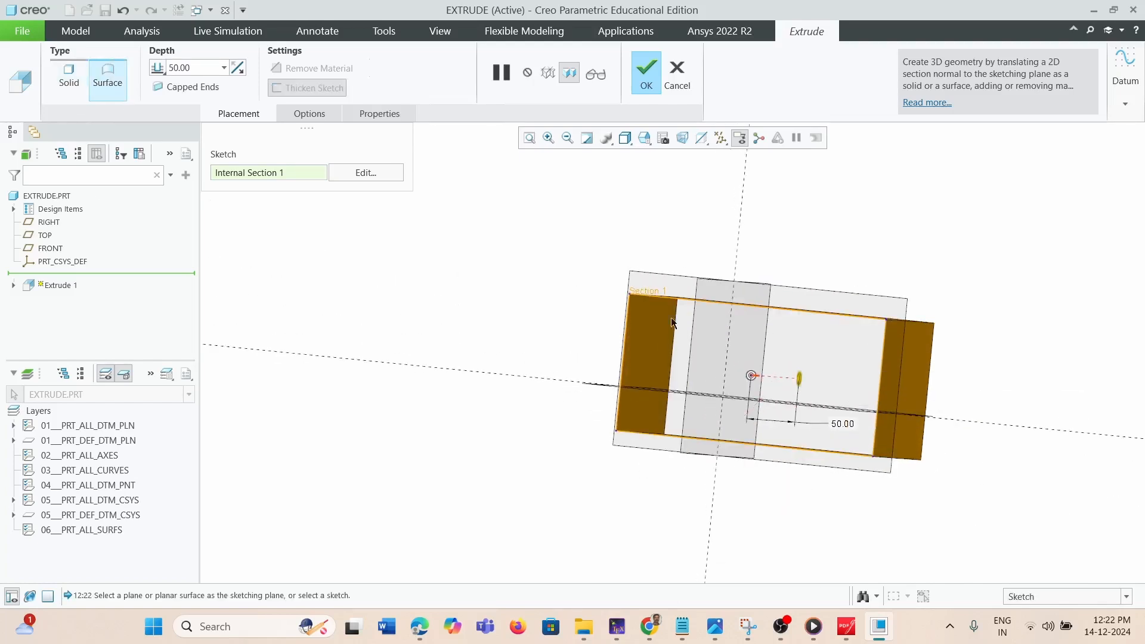
click(642, 144)
click(673, 207)
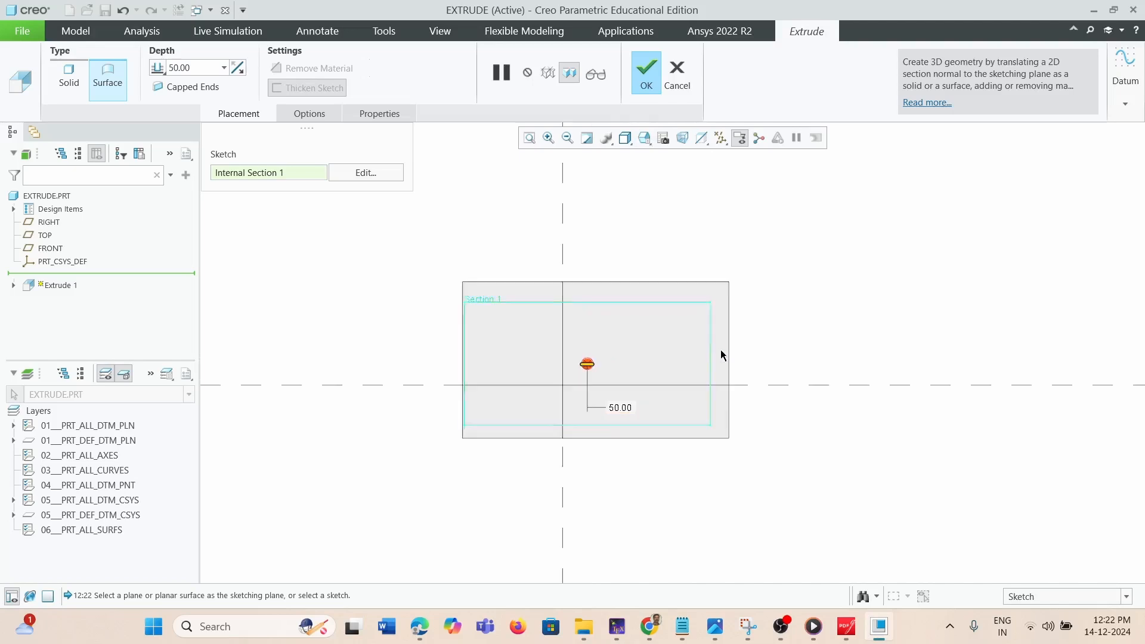
scroll(721, 351, down, 7)
scroll(695, 331, up, 5)
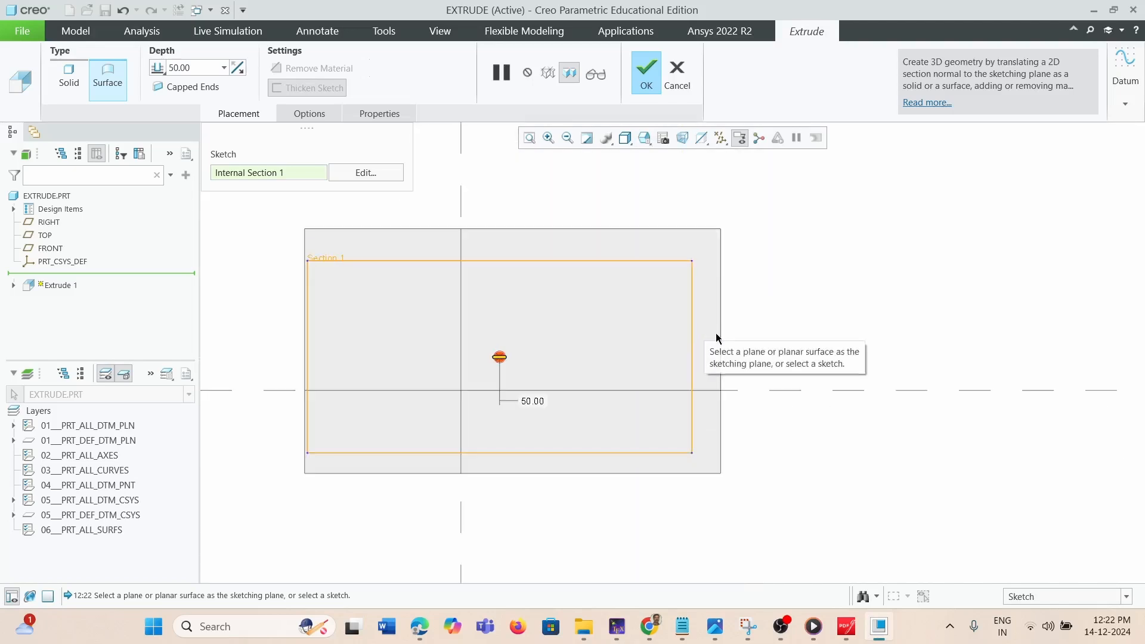
scroll(716, 335, up, 4)
middle_drag(688, 427, 629, 452)
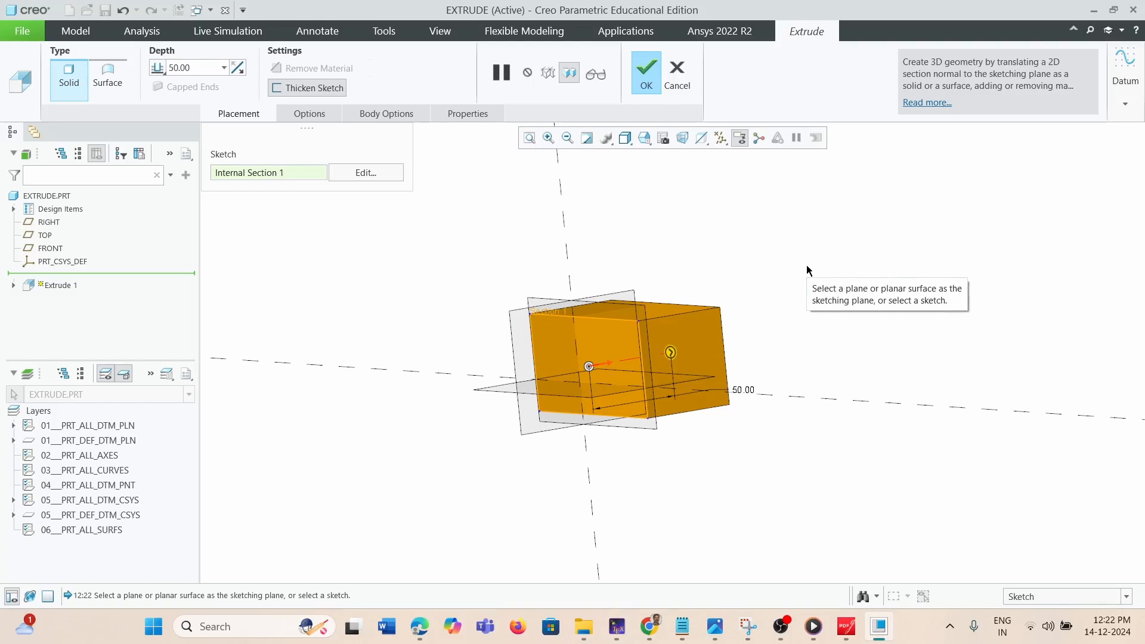
Complete the extrusion as a full solid block and inspect it from an angle.
click(647, 72)
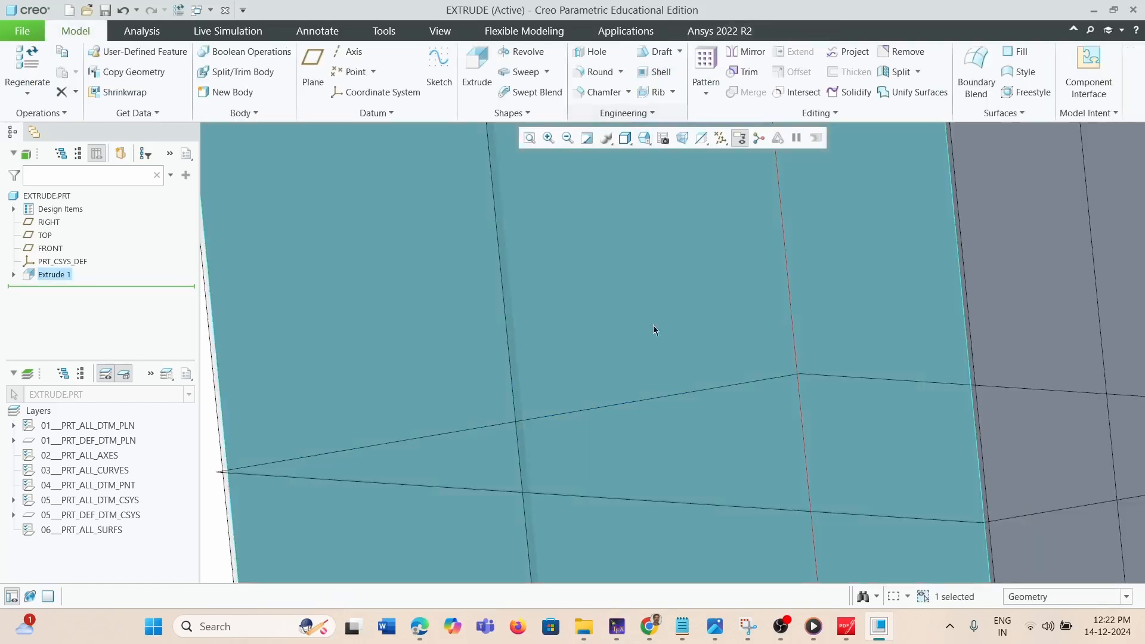
scroll(693, 415, down, 5)
scroll(694, 416, up, 12)
middle_drag(700, 420, 716, 458)
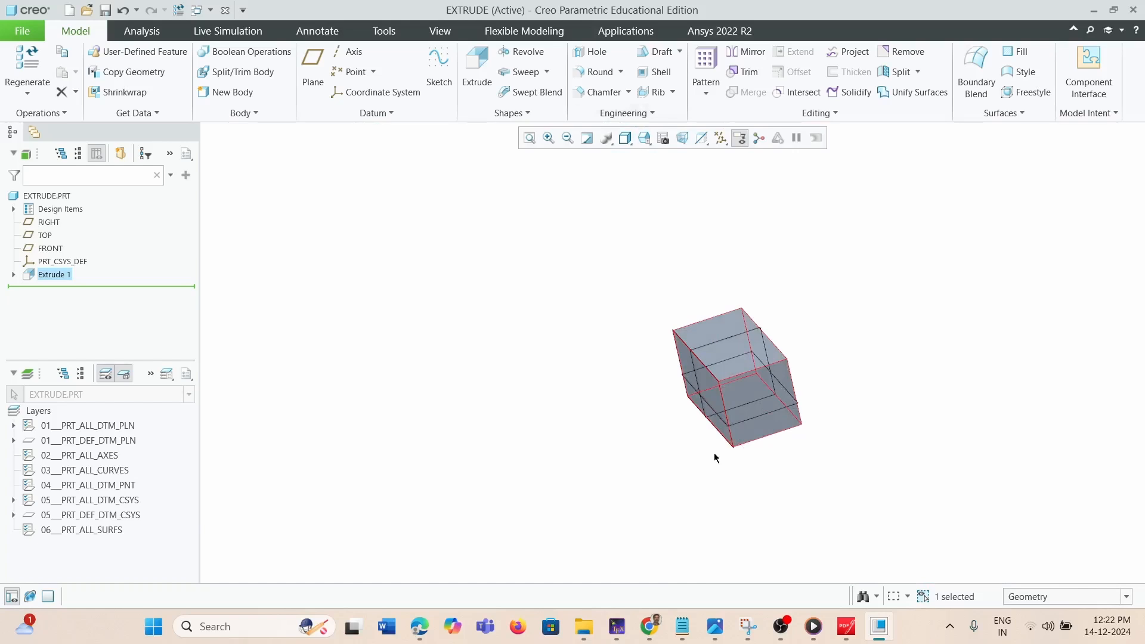